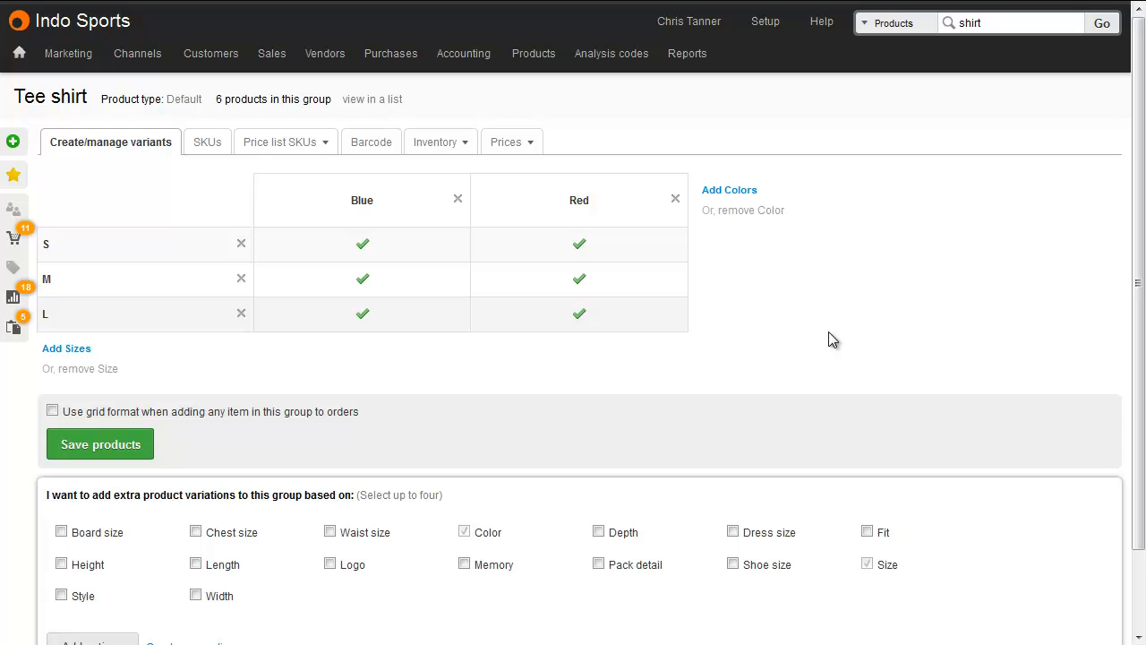
Step: Export the Tee shirt group's product list as Excel 95-2000 (xls), and select the Product.ID, Color and Size columns in the Excel sheet
click(363, 102)
click(860, 101)
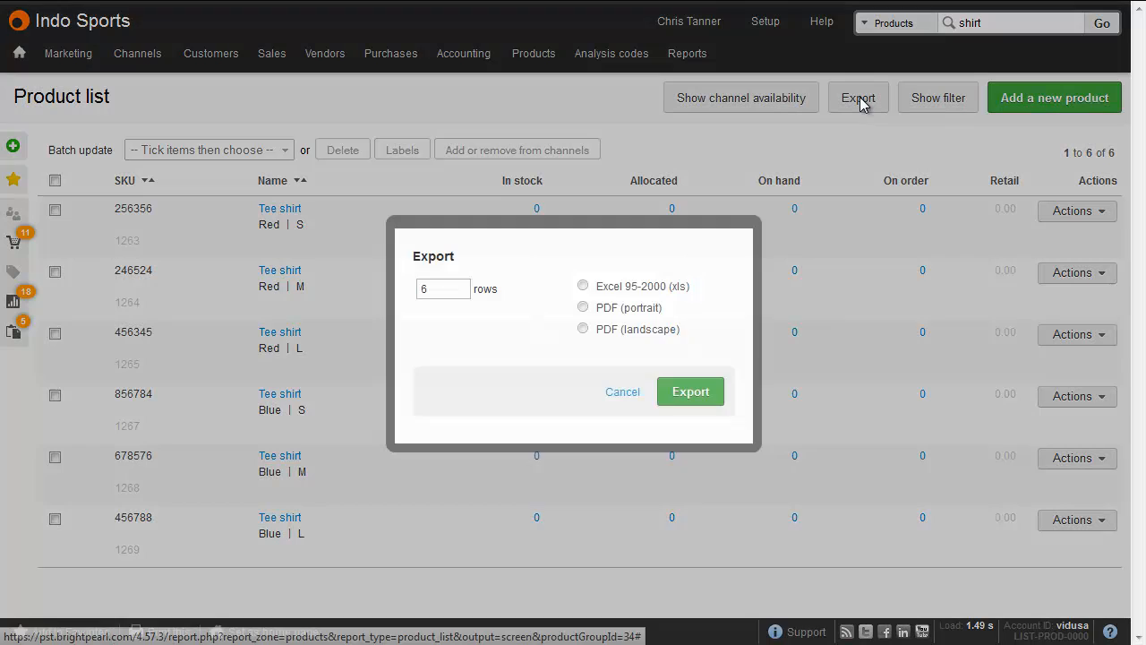
click(632, 287)
click(688, 399)
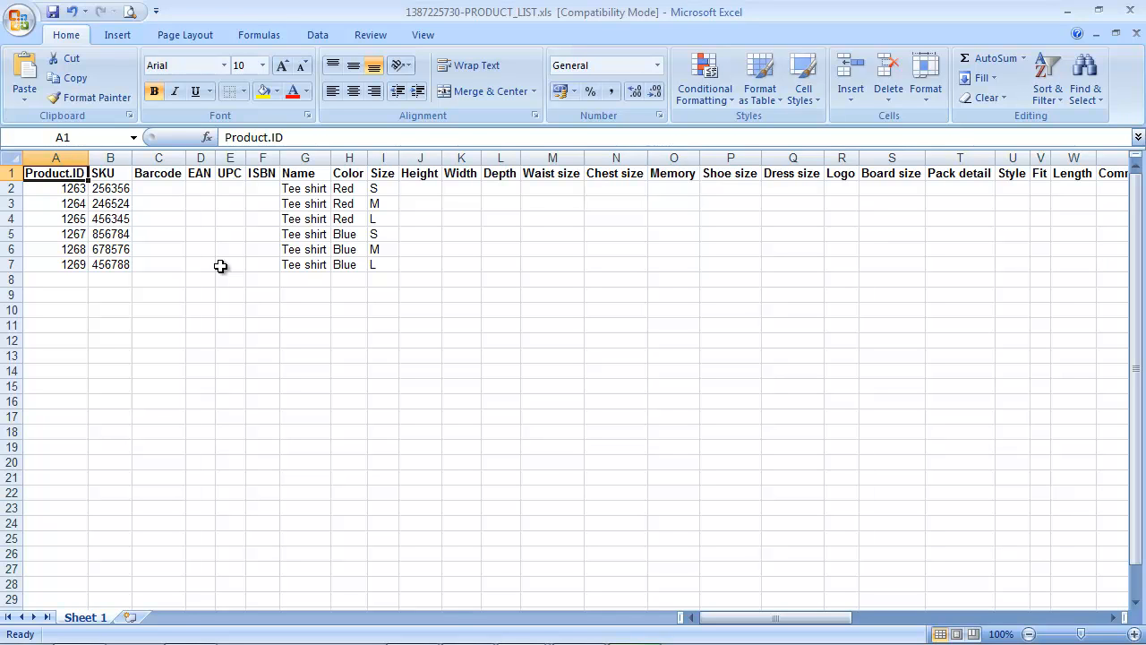
click(56, 159)
drag(347, 154, 383, 154)
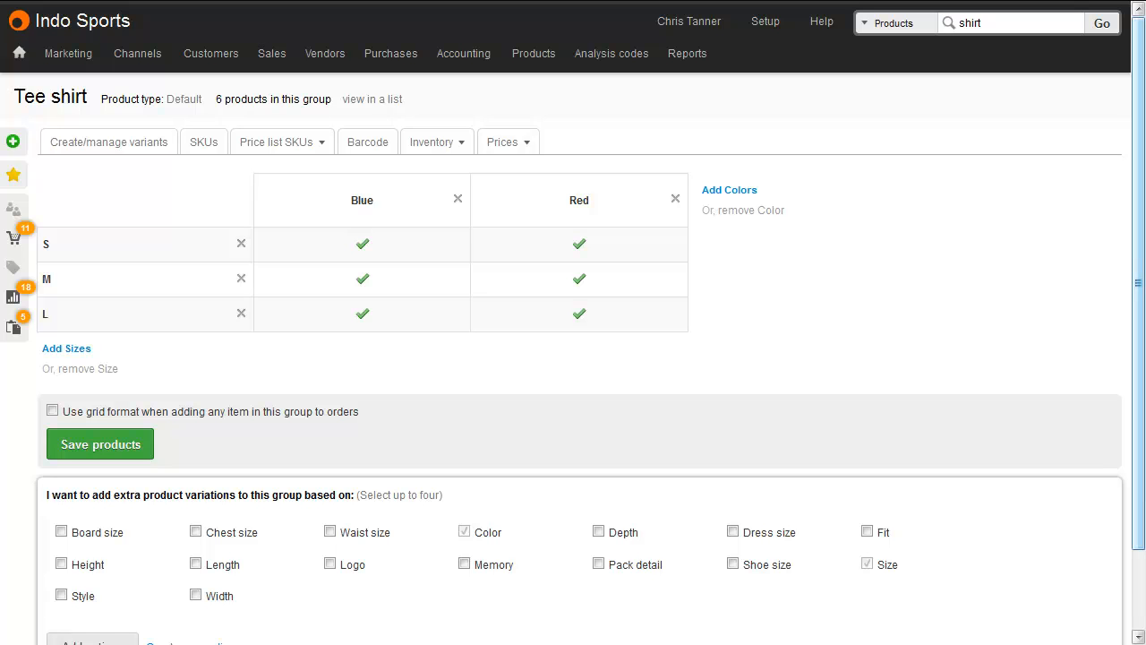
Step: Remove the Color and Size options from the Tee shirt variant group
click(763, 211)
click(792, 273)
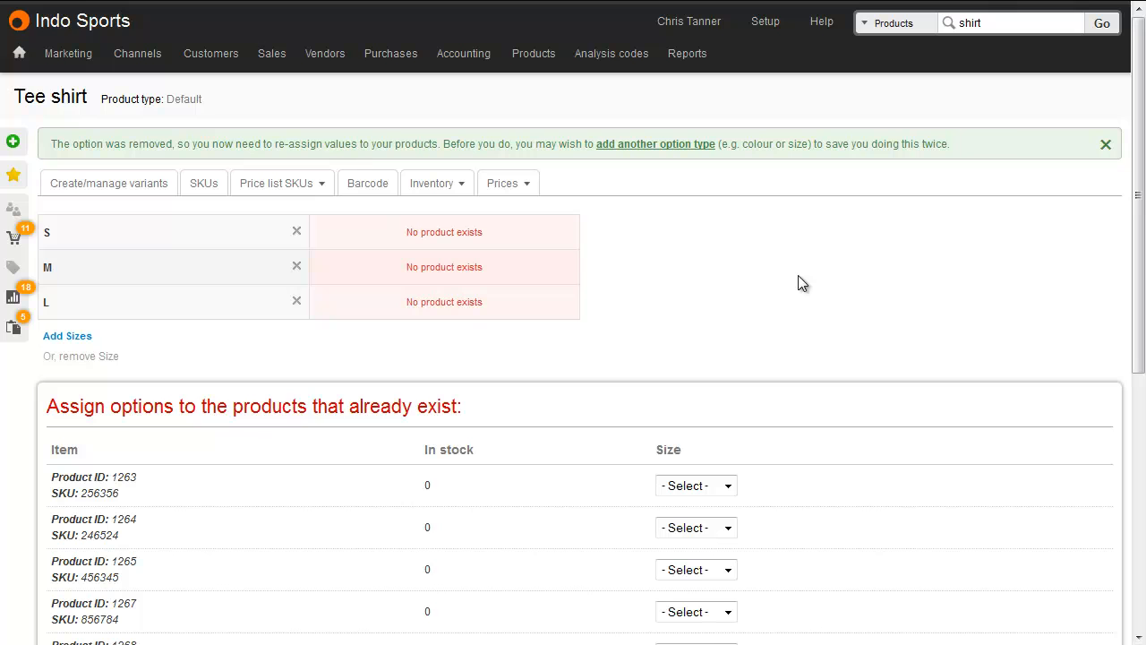
click(87, 356)
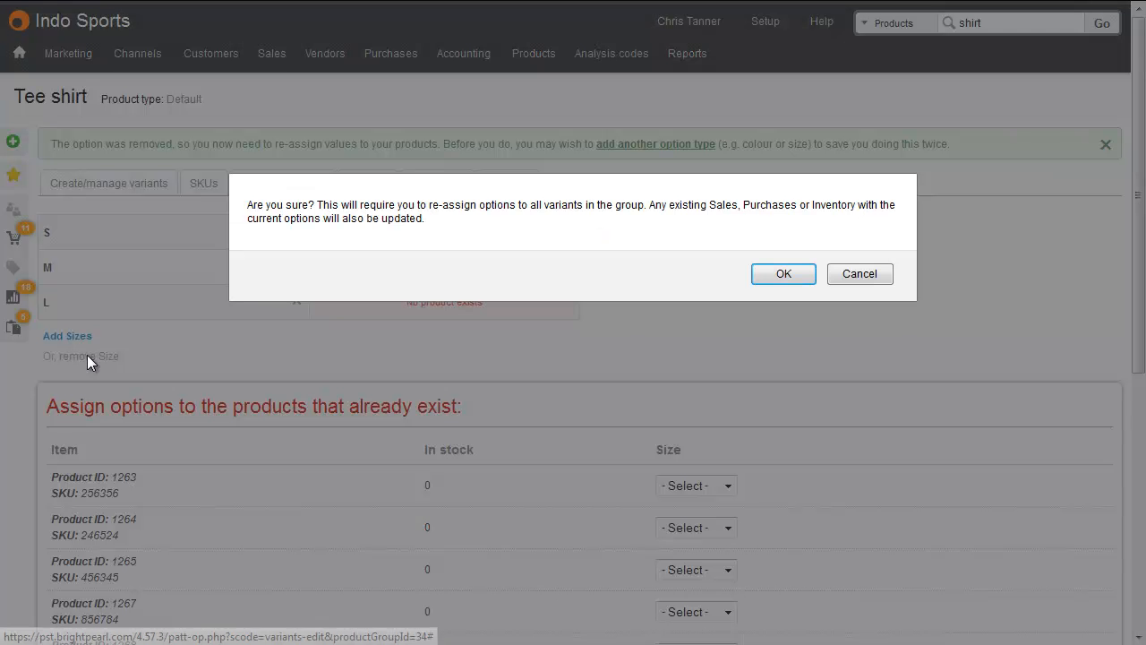
click(785, 275)
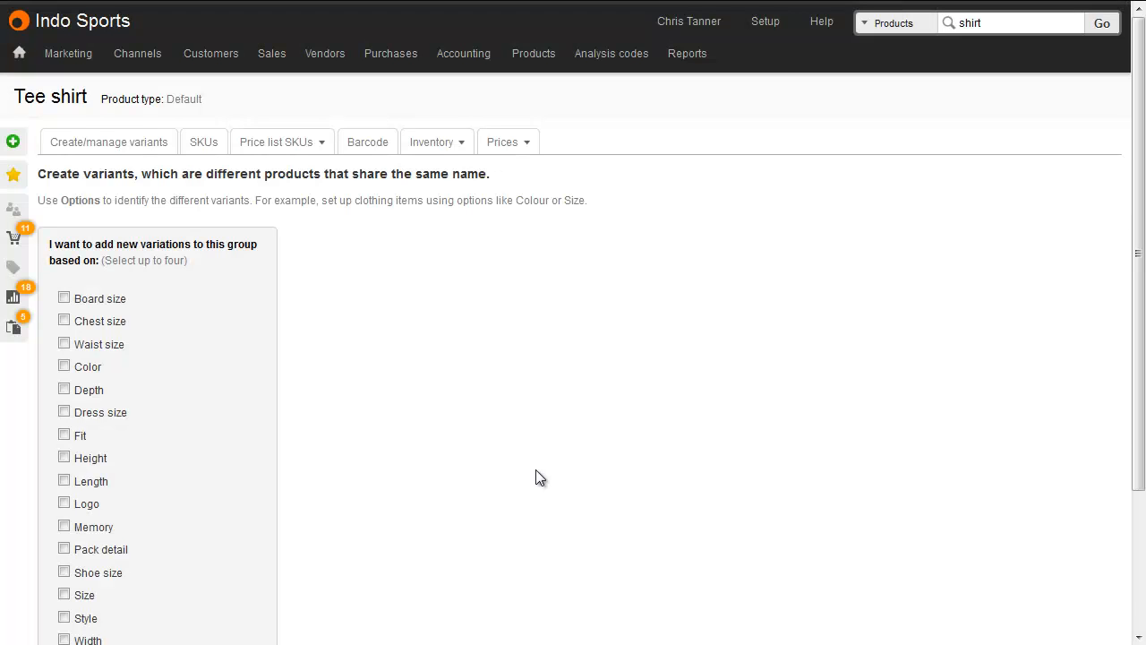
Step: Add the Color option to the Tee shirt group with the values Blue and Red
click(87, 367)
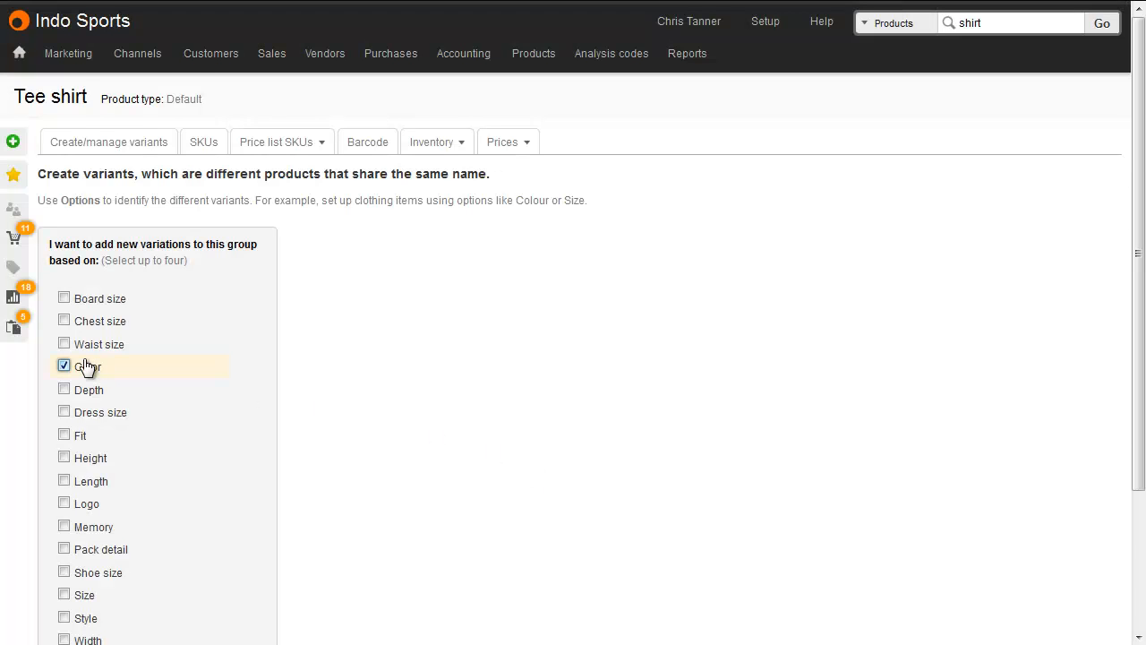
scroll(85, 367, down, 2)
click(77, 569)
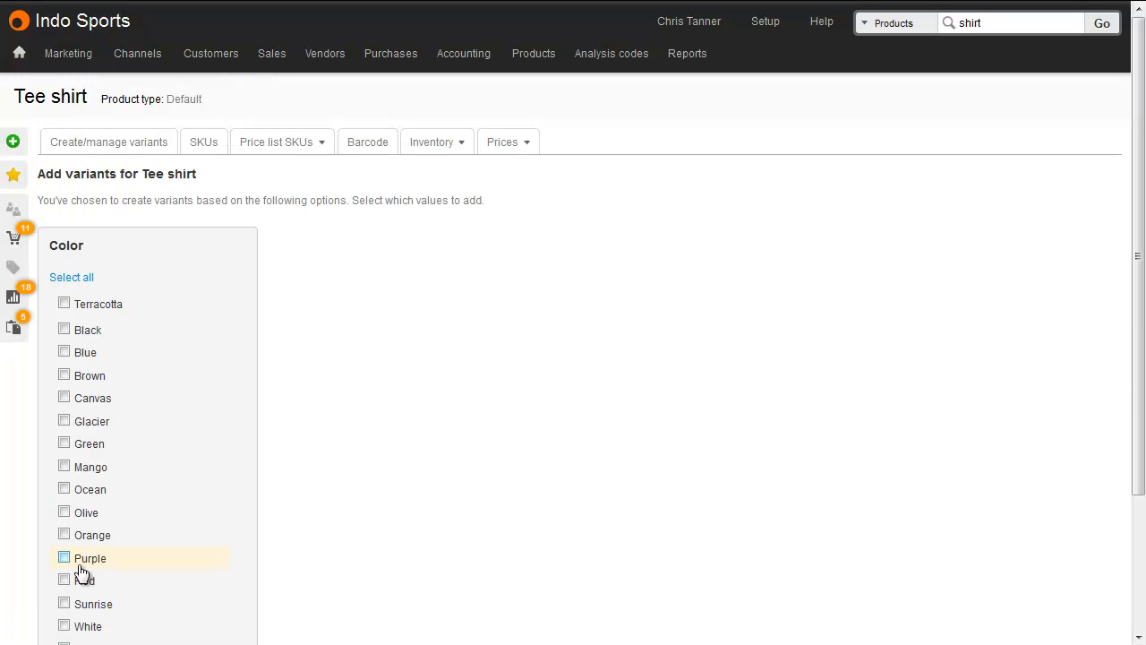
click(80, 357)
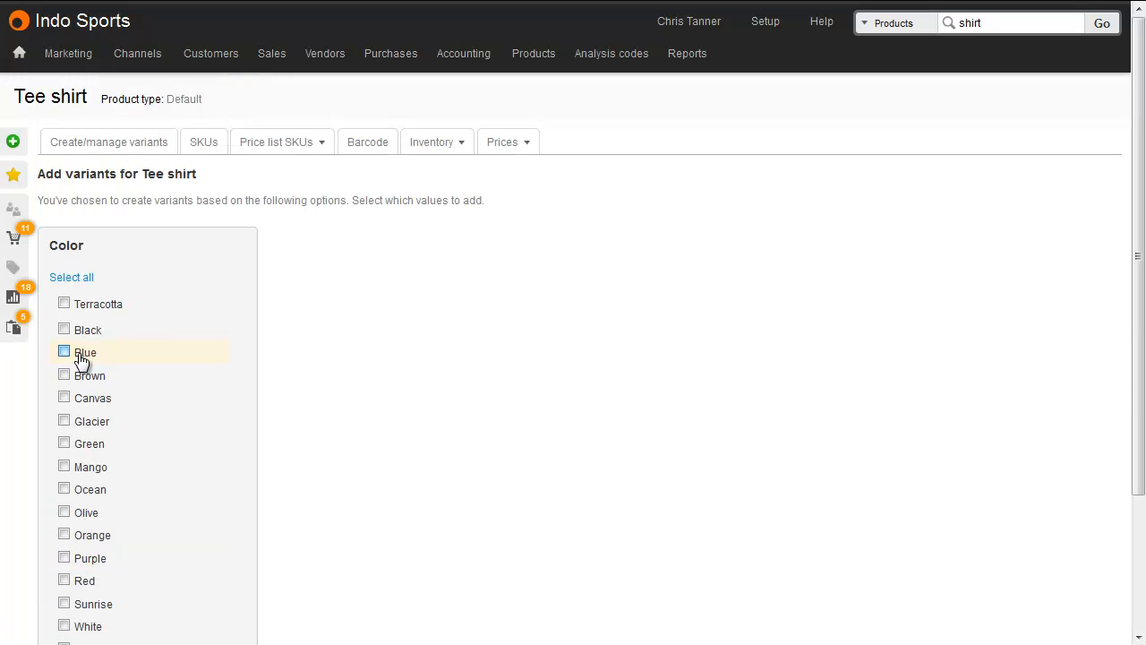
click(86, 581)
scroll(89, 582, down, 2)
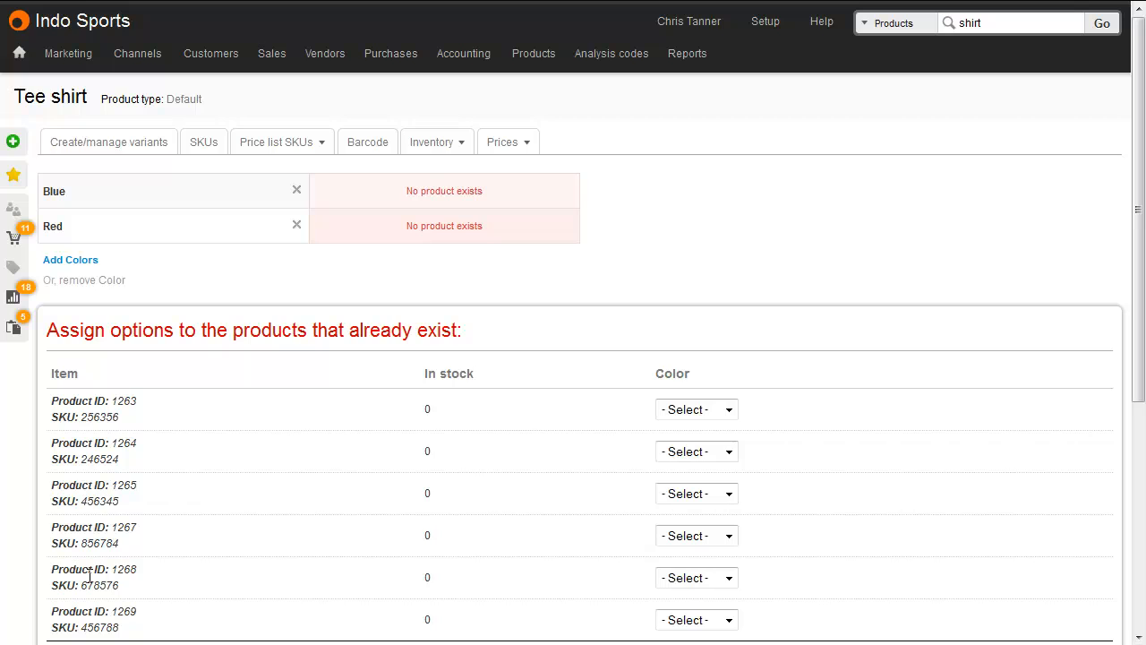
Step: Add the Size option to the Tee shirt group with the values S, M and L
scroll(89, 576, down, 4)
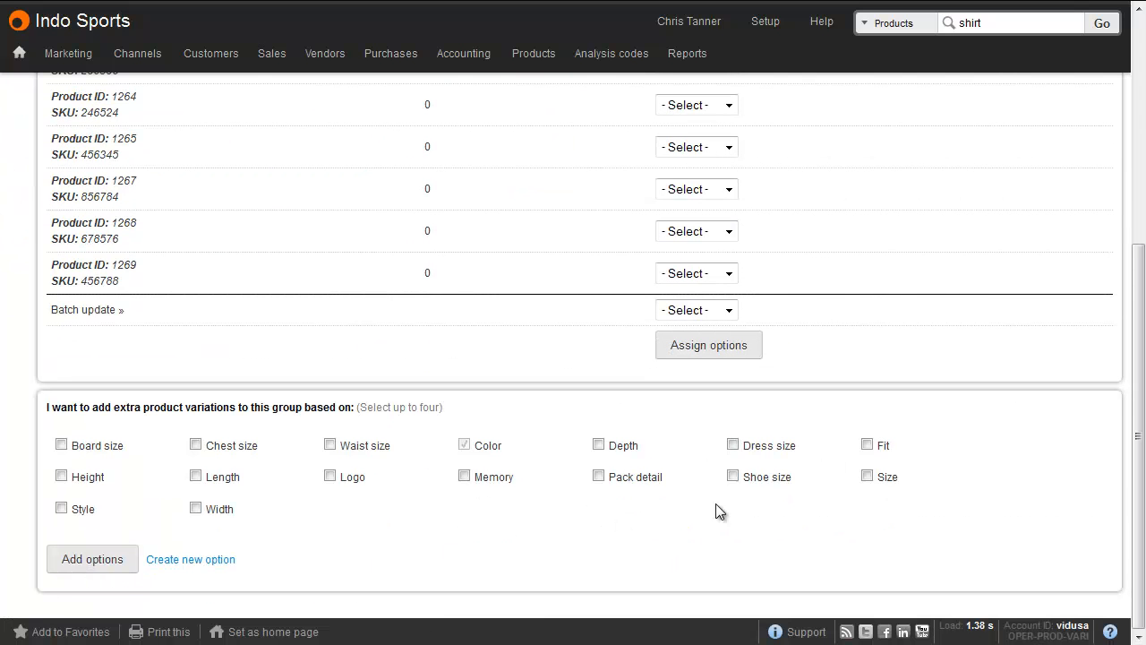
click(868, 475)
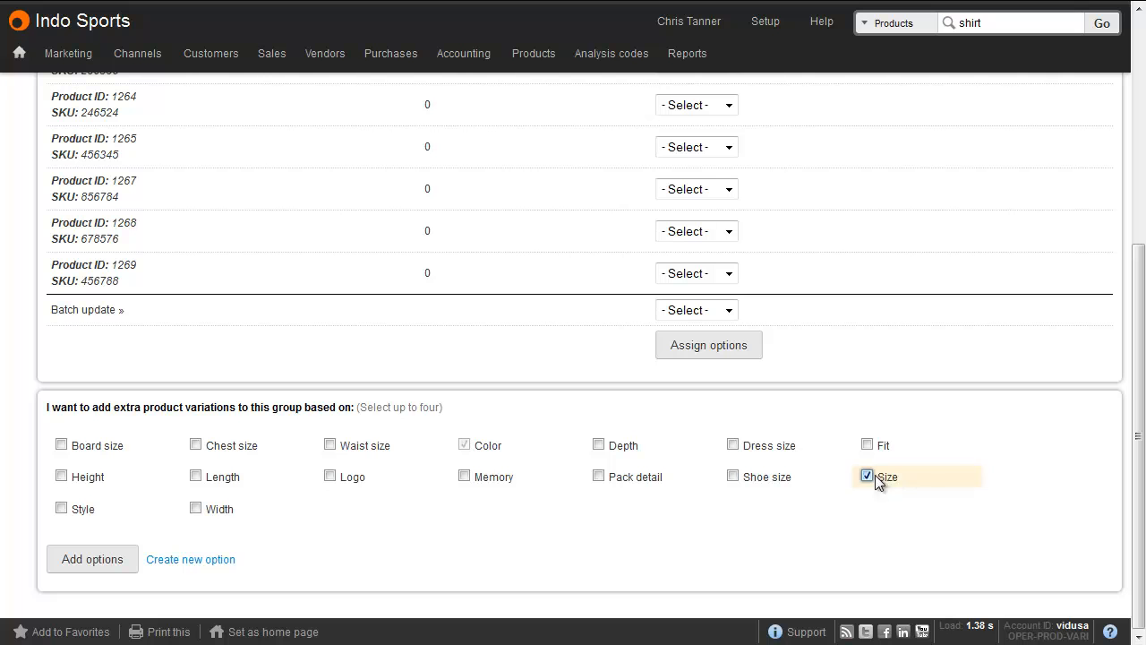
click(104, 562)
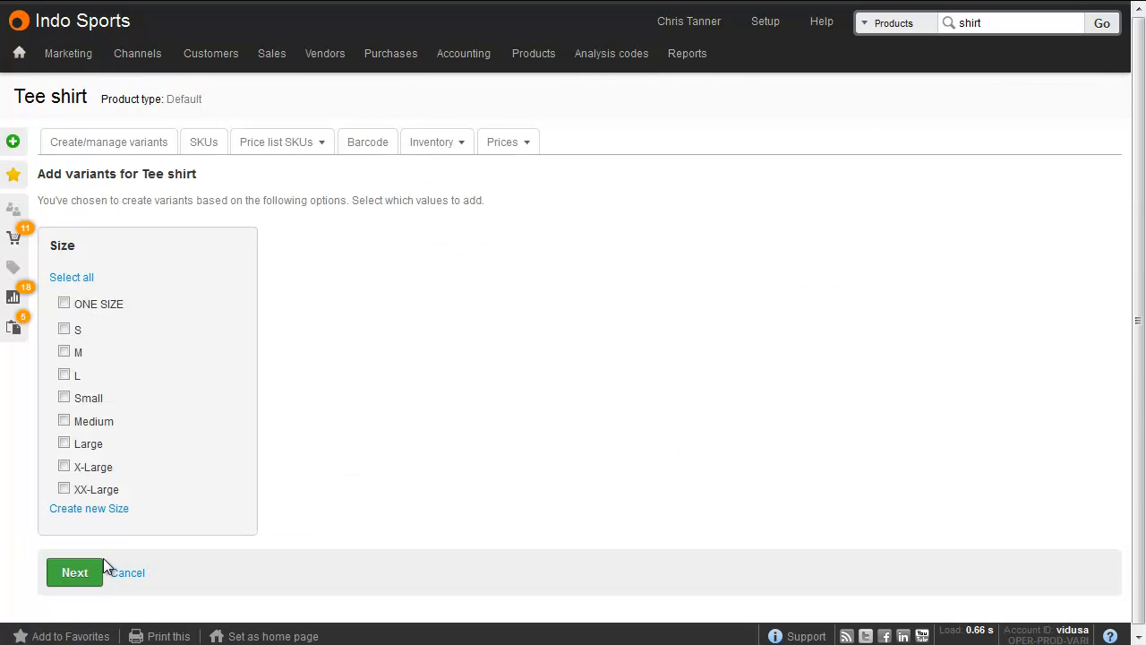
click(66, 331)
click(78, 356)
click(77, 376)
click(79, 572)
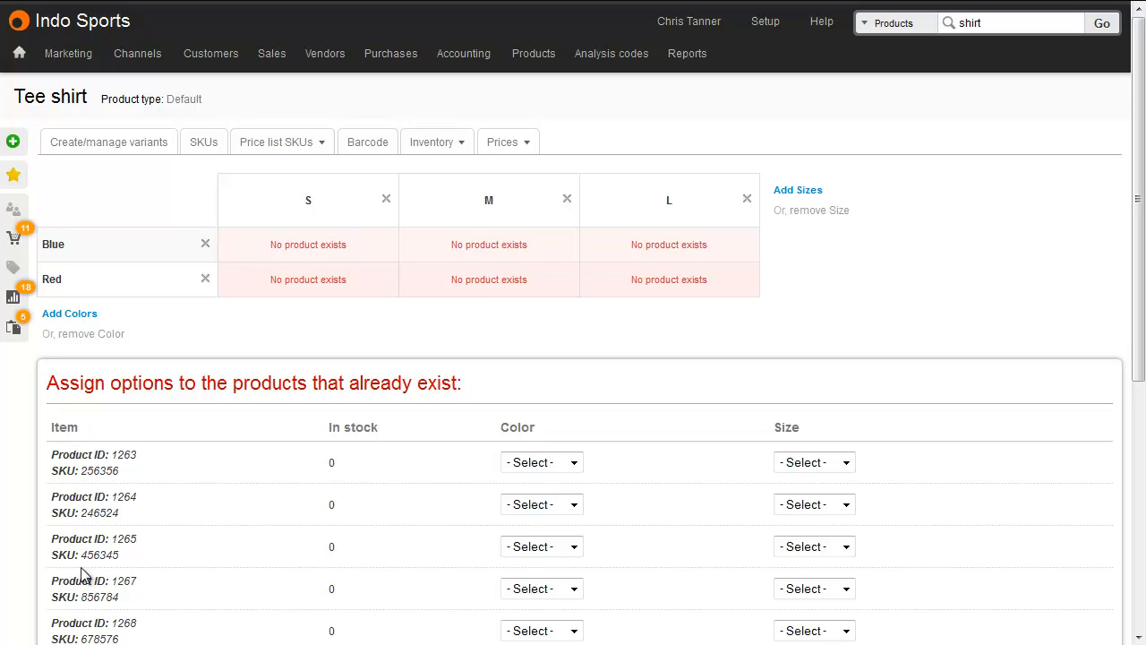
scroll(81, 574, down, 3)
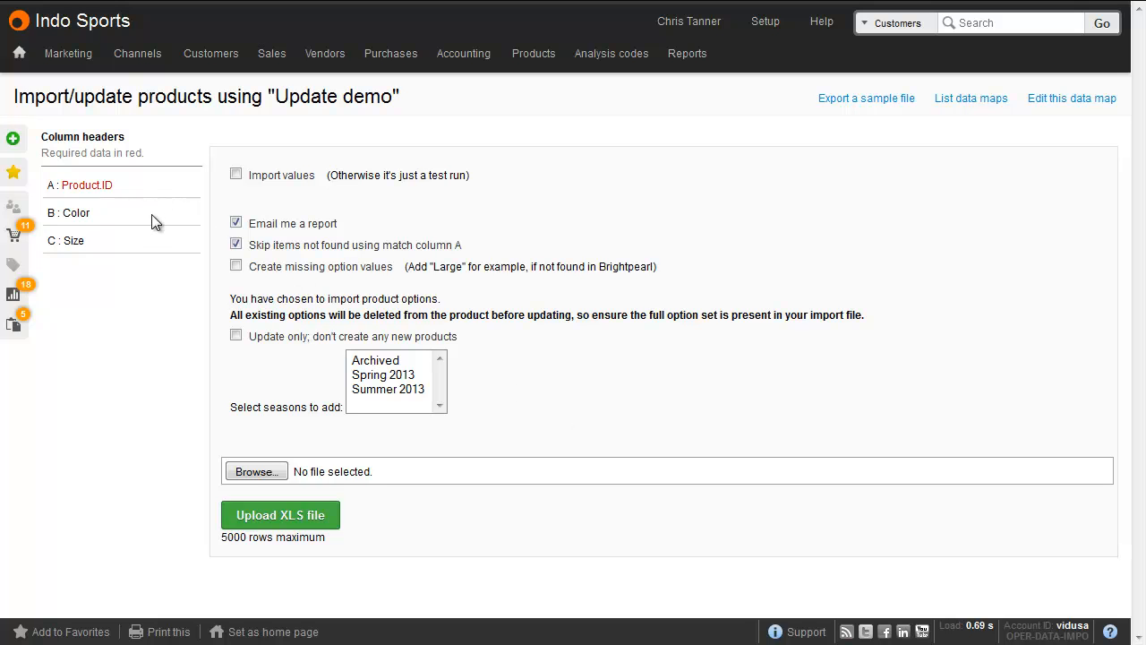
Step: Upload Import variants.xls through the Update demo data map, with Import values and the update-only option enabled
click(288, 178)
click(290, 247)
click(291, 340)
click(267, 471)
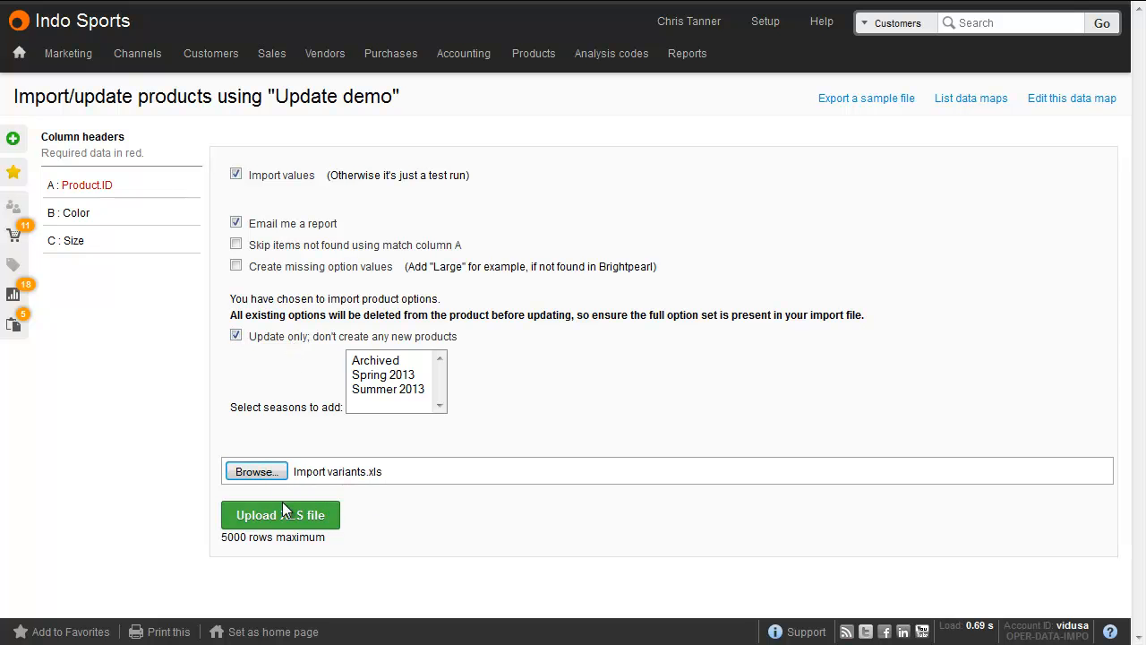
click(283, 511)
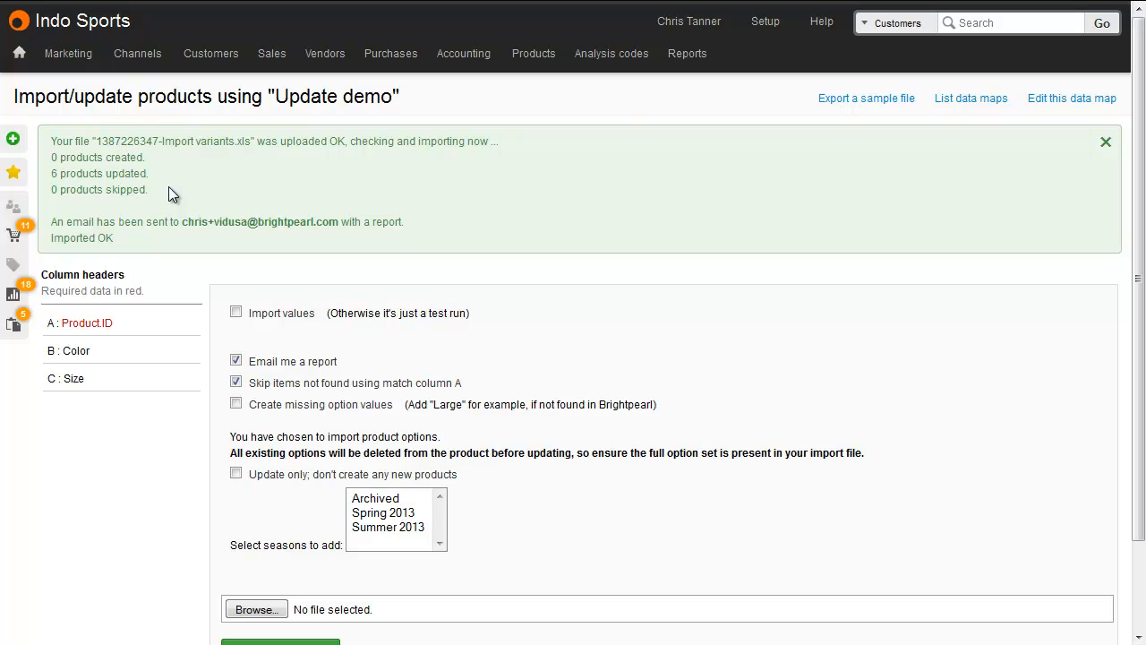
Step: Search the products for "tee shirt" and open the variants of the Red M item for editing
click(914, 24)
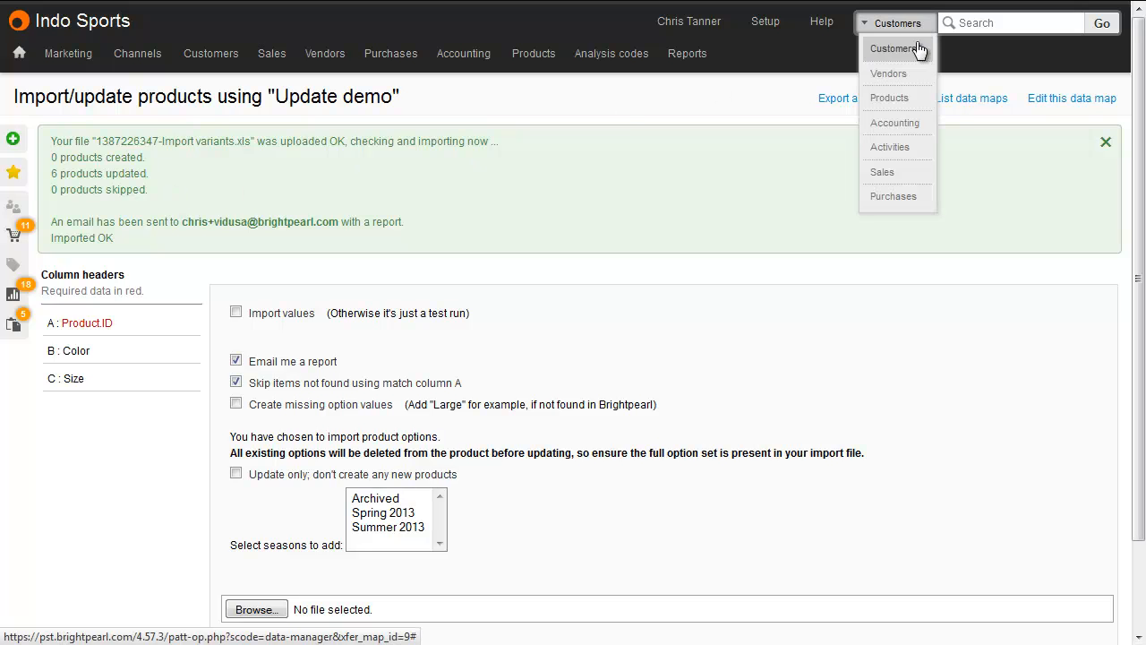
click(919, 101)
text(tee shirt)
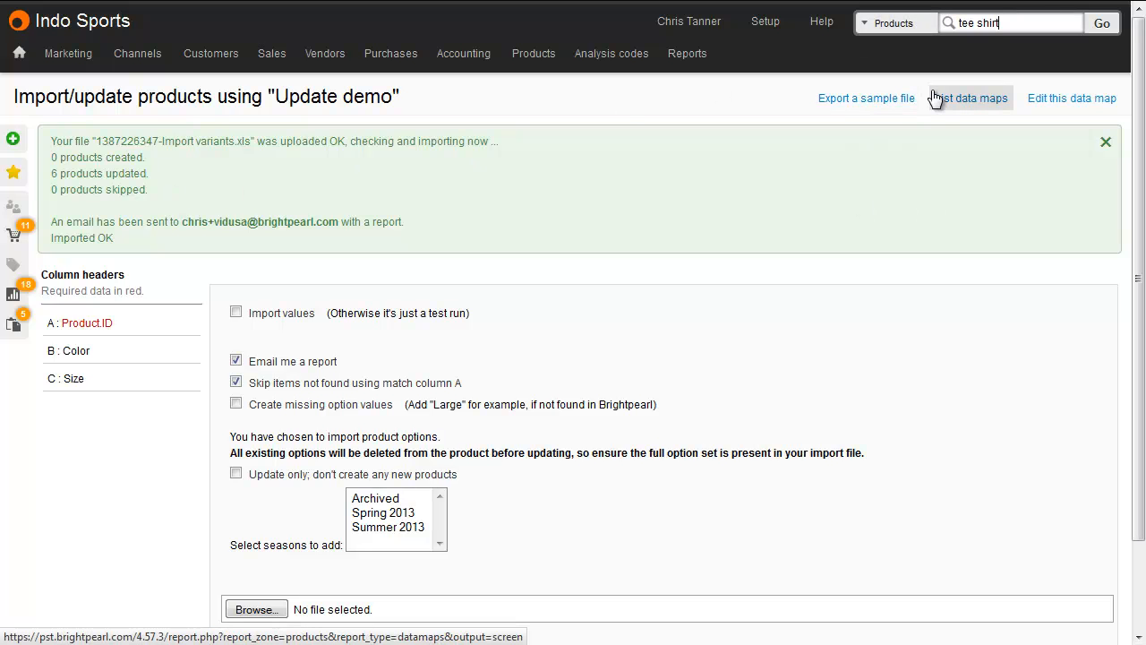
click(1098, 25)
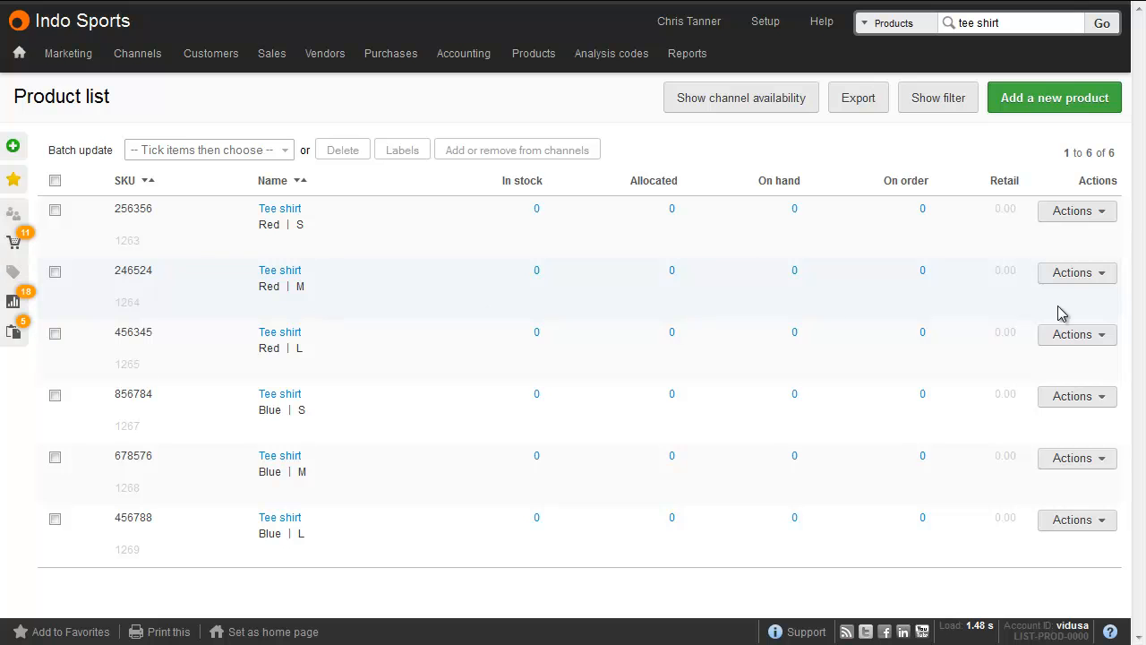
click(1087, 274)
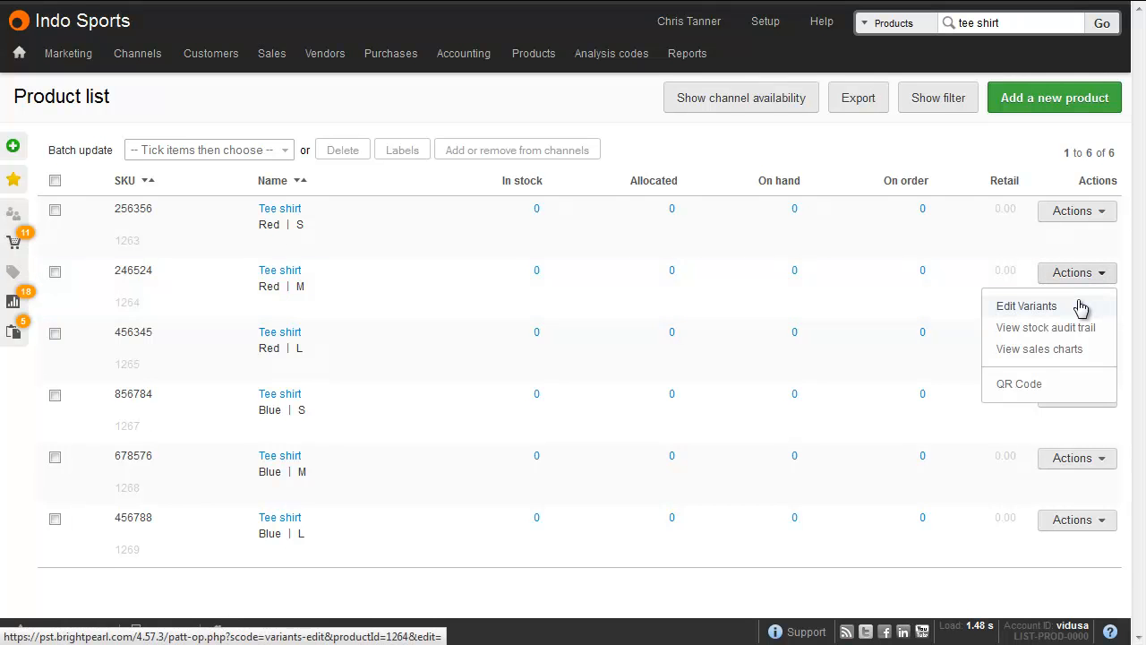
click(1081, 308)
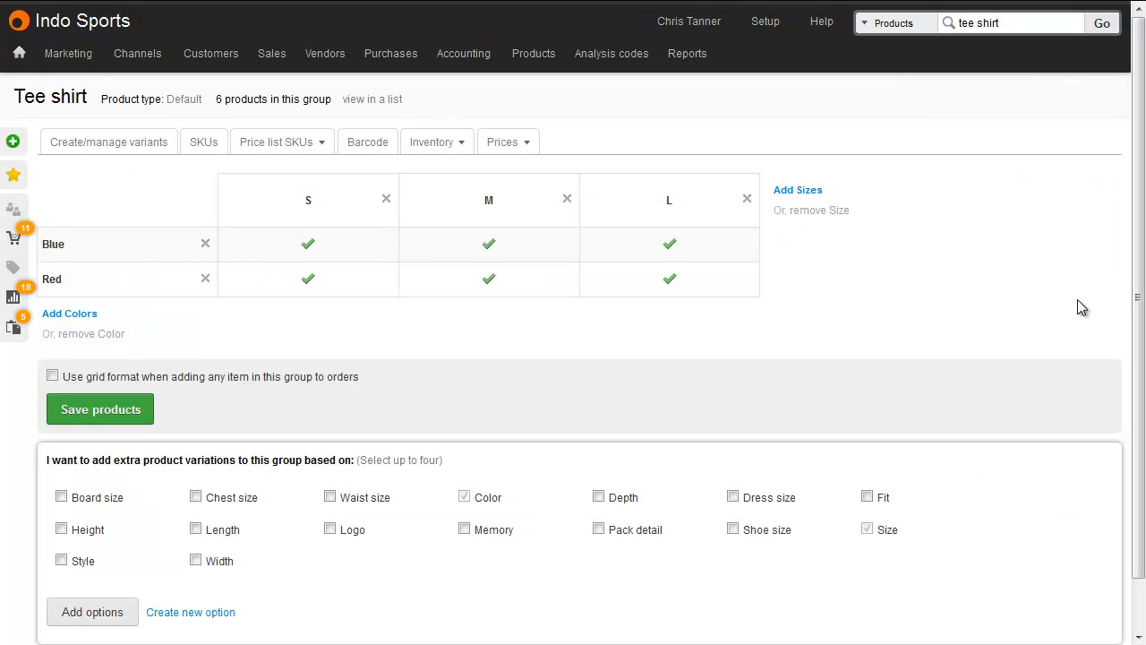